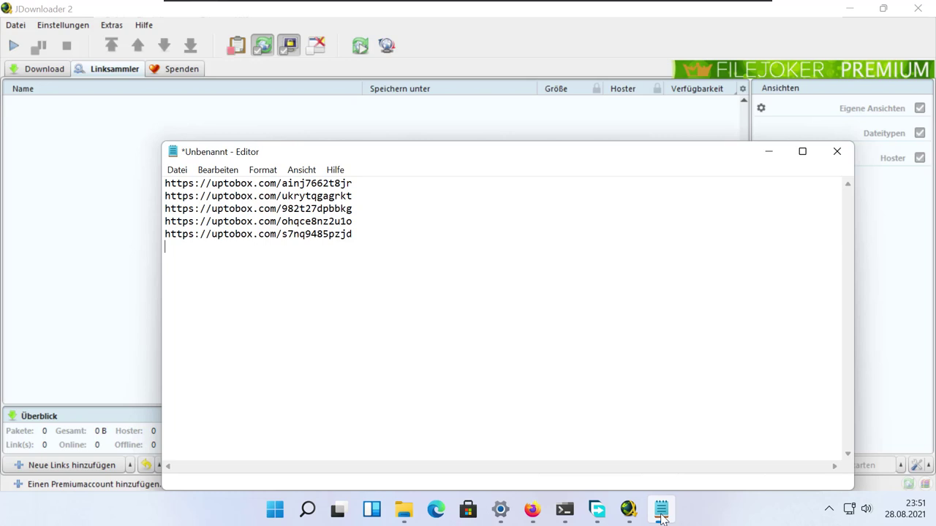
Step: Copy the five uptobox URLs from Notepad and switch back to JDownloader
left_click_drag(368, 234, 164, 175)
right_click(194, 189)
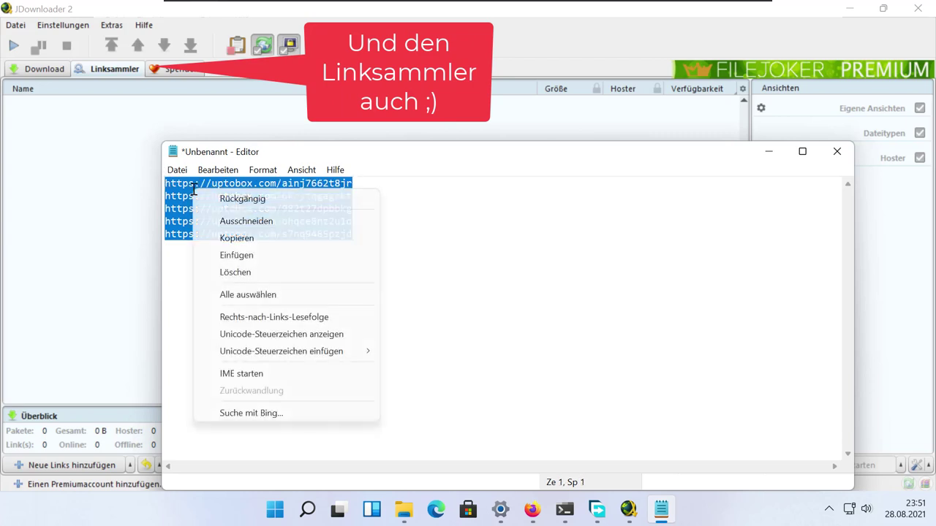
left_click(236, 238)
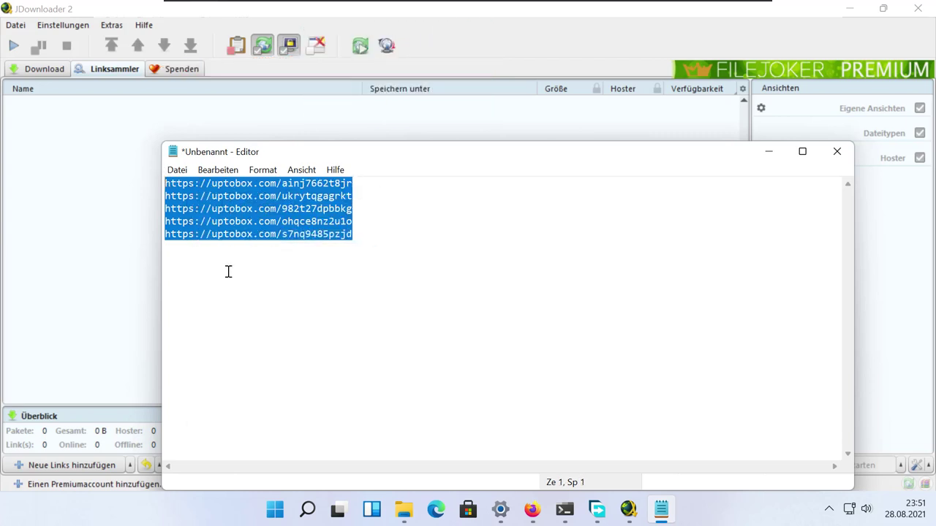
left_click(138, 282)
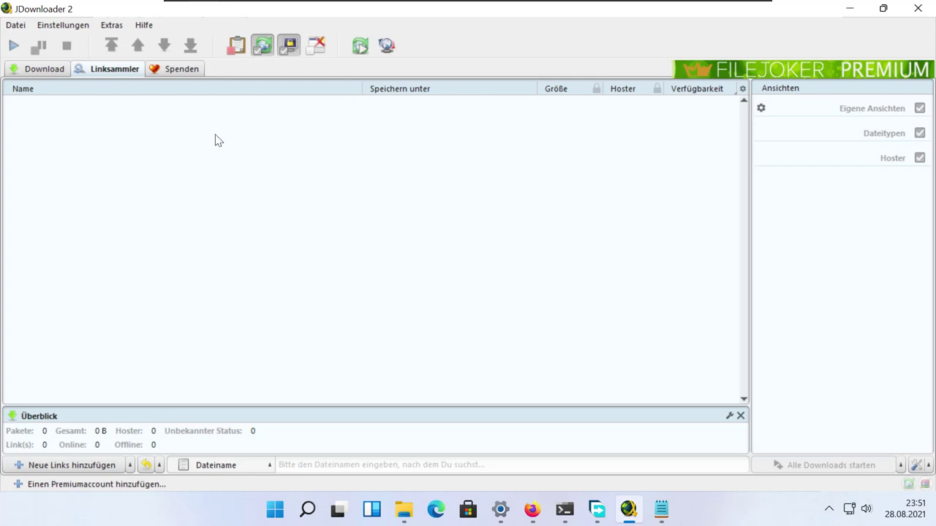
Step: Clear the Add New Links box, paste the five uptobox links and submit them with Fortsetzen
left_click(236, 46)
left_click(77, 465)
left_click_drag(359, 187, 197, 128)
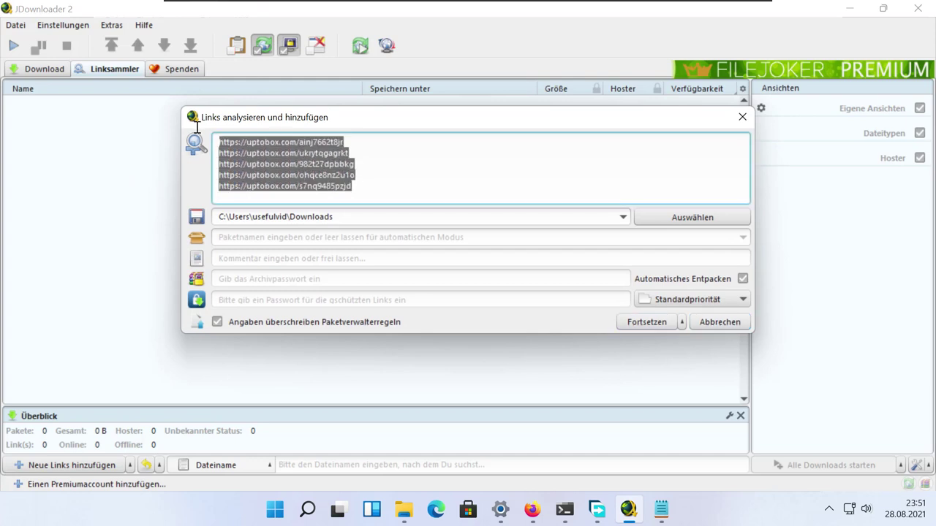
left_click(339, 189)
left_click_drag(365, 184, 315, 178)
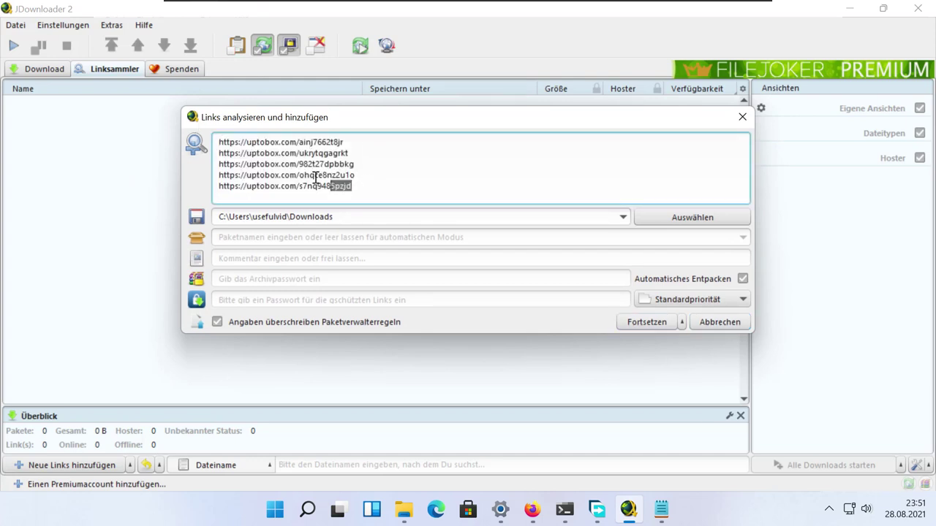
key("ctrl+a")
key("Delete")
right_click(271, 150)
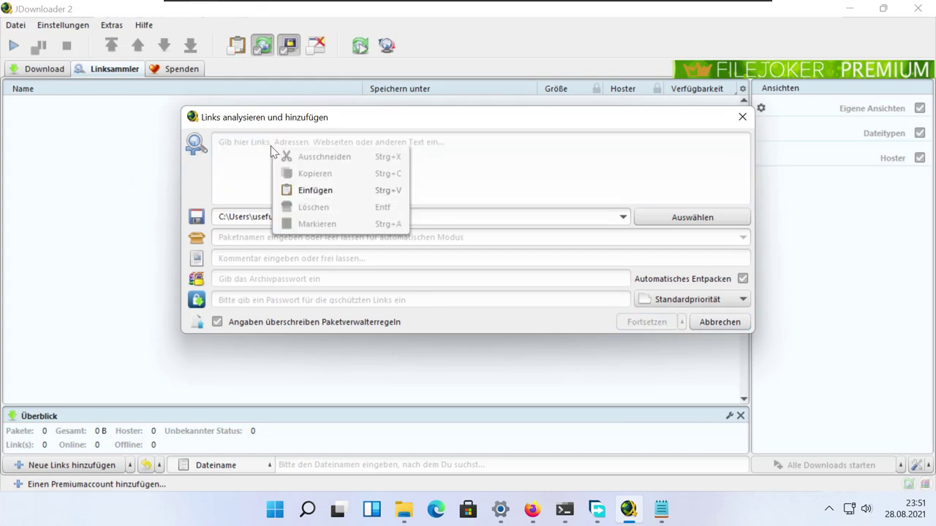
left_click(316, 190)
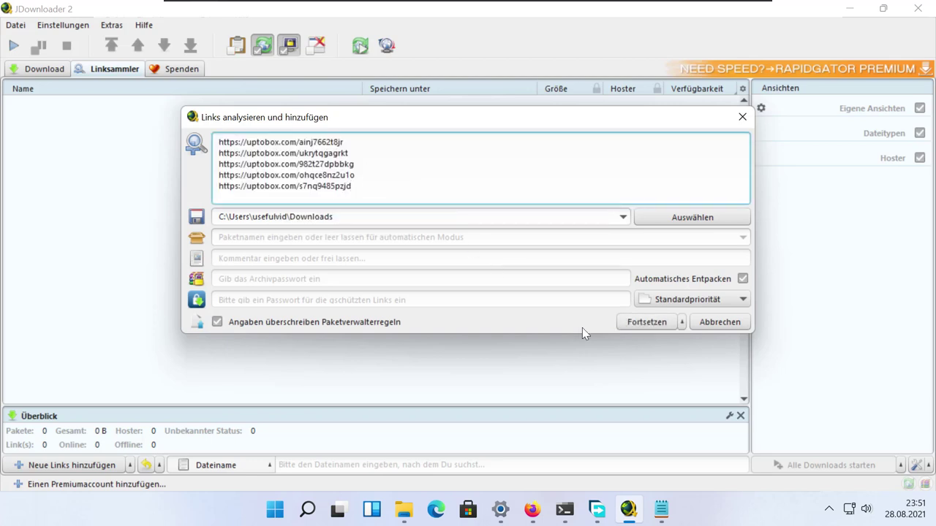
left_click(643, 323)
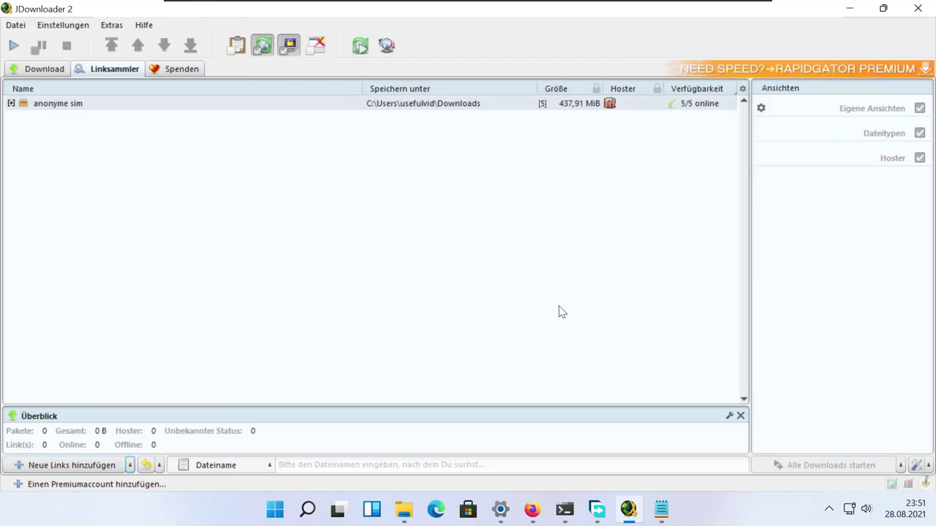
Step: Expand anonyme sim, inspect parts .7z.002, .004 and .005, then select the package row
left_click(11, 103)
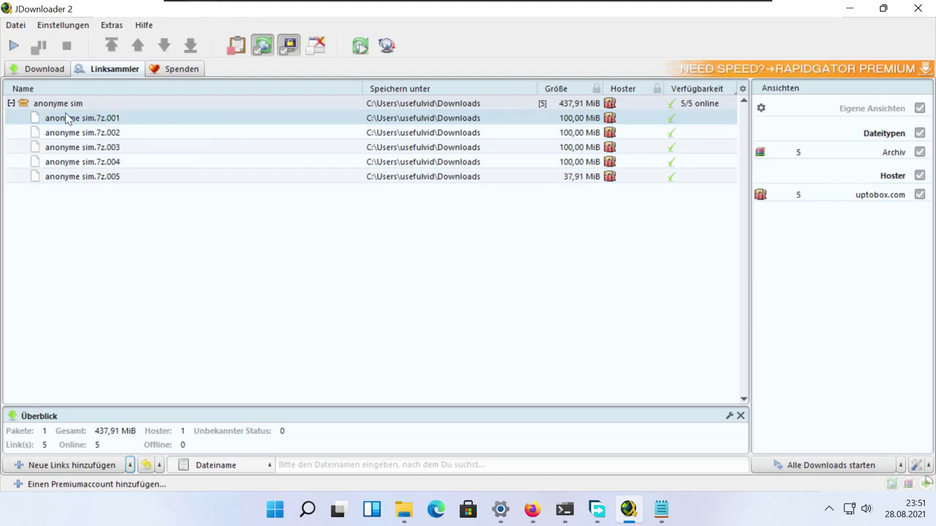
left_click(128, 133)
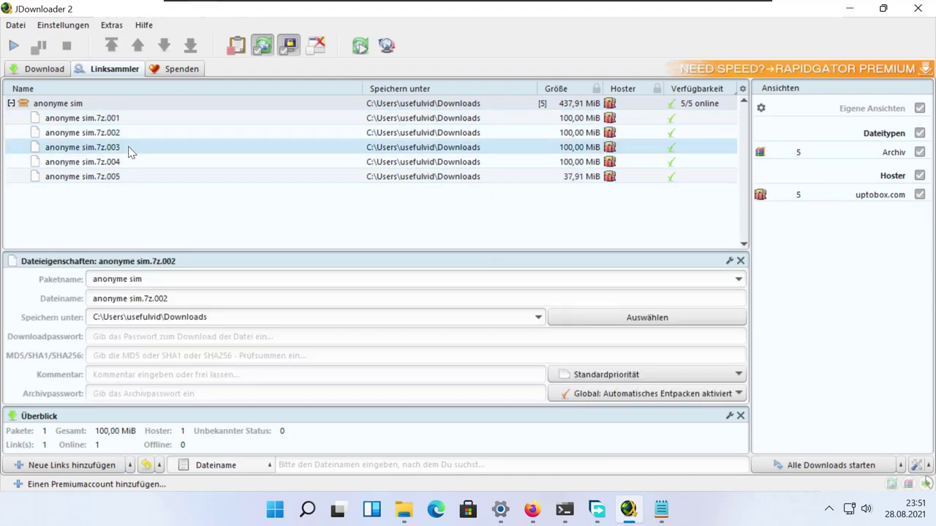
left_click(127, 162)
left_click(128, 176)
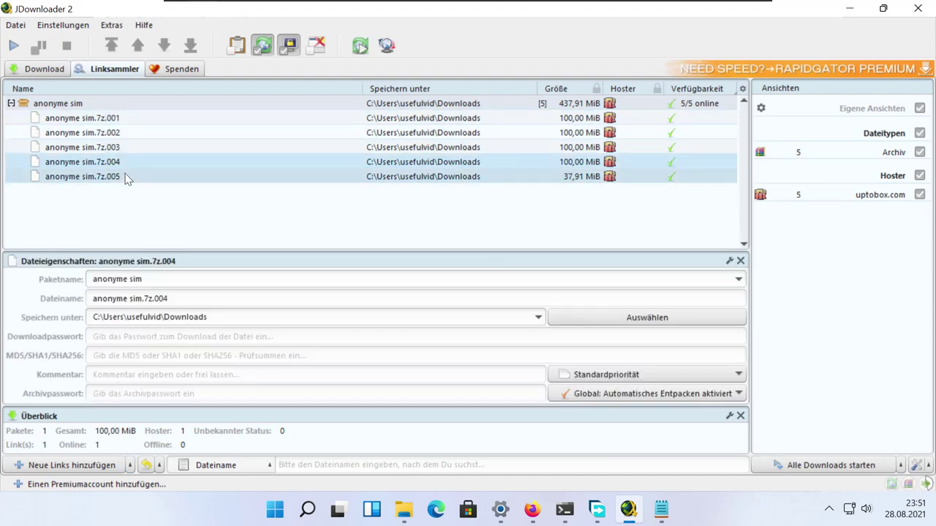
left_click(86, 108)
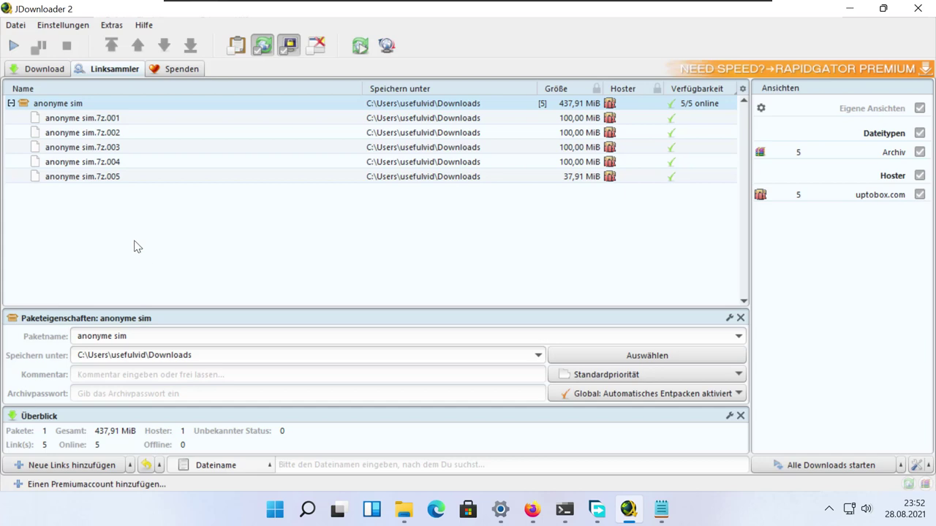
Step: Type the archive password into the Archivpasswort field of the anonyme sim package properties
left_click(143, 394)
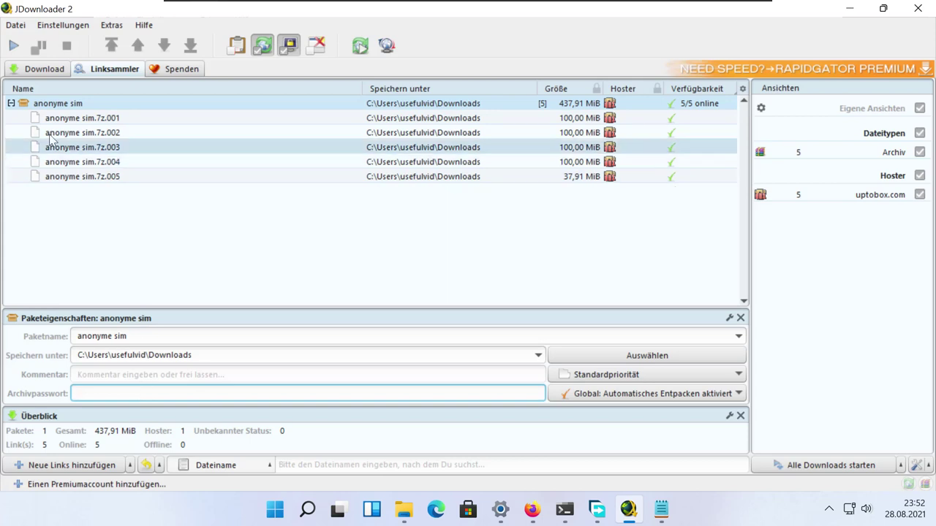
left_click(193, 104)
key("Escape")
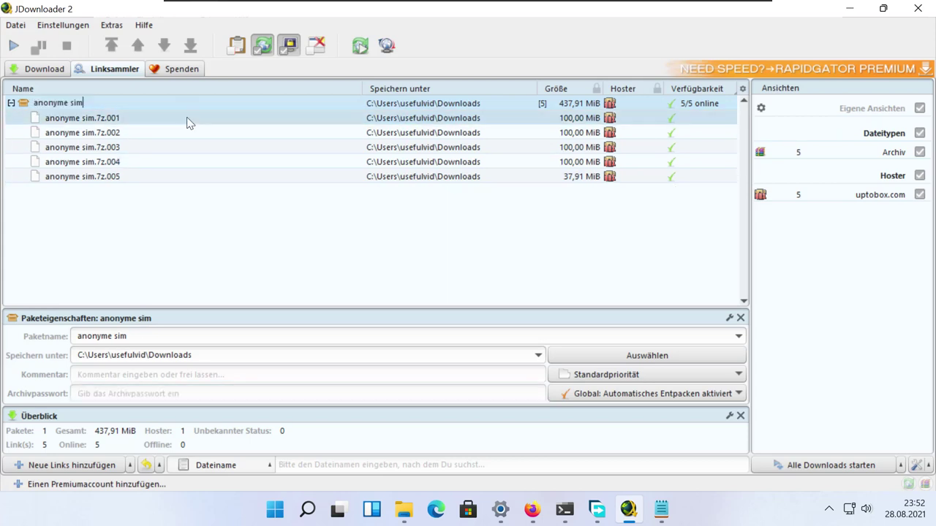
left_click(193, 394)
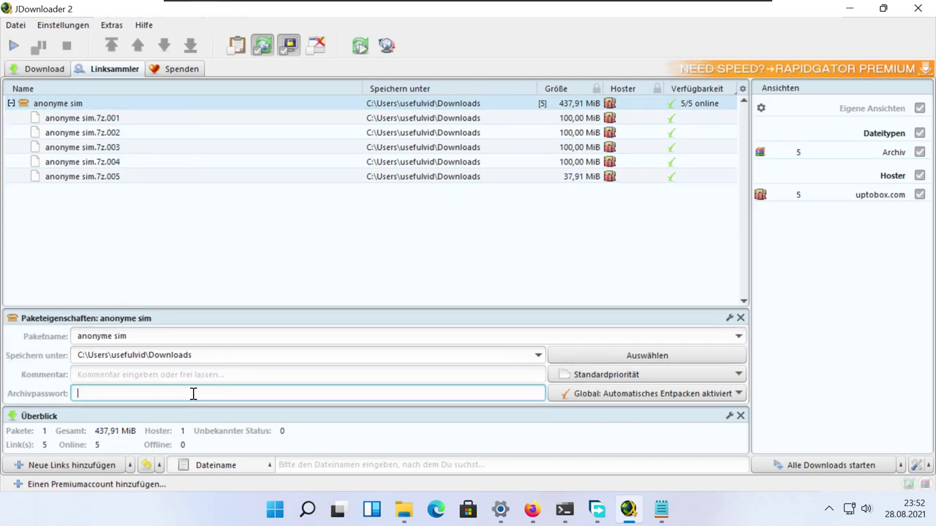
type("password")
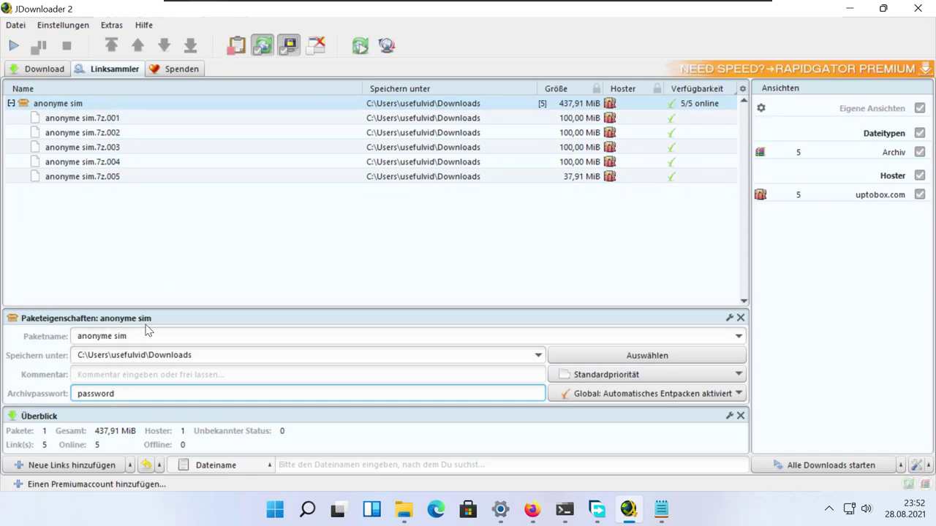
right_click(81, 106)
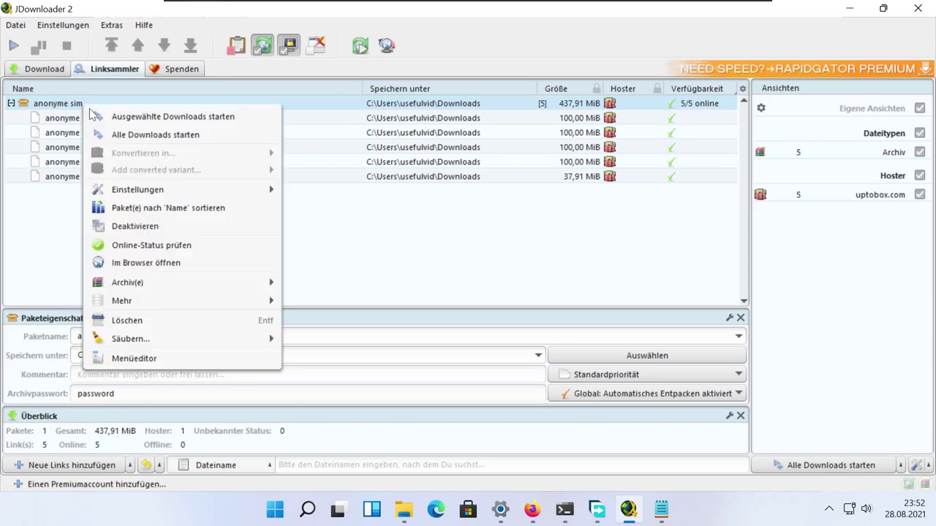
mouse_move(193, 187)
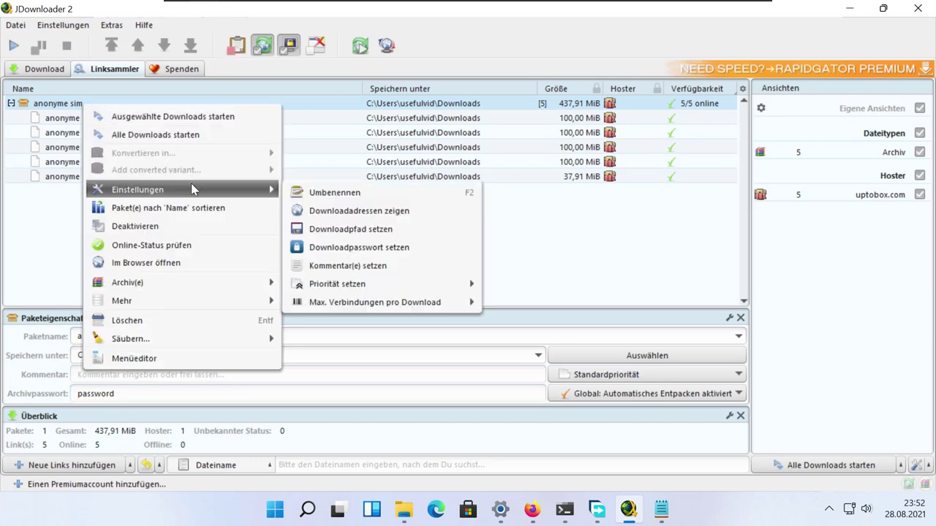
left_click(397, 249)
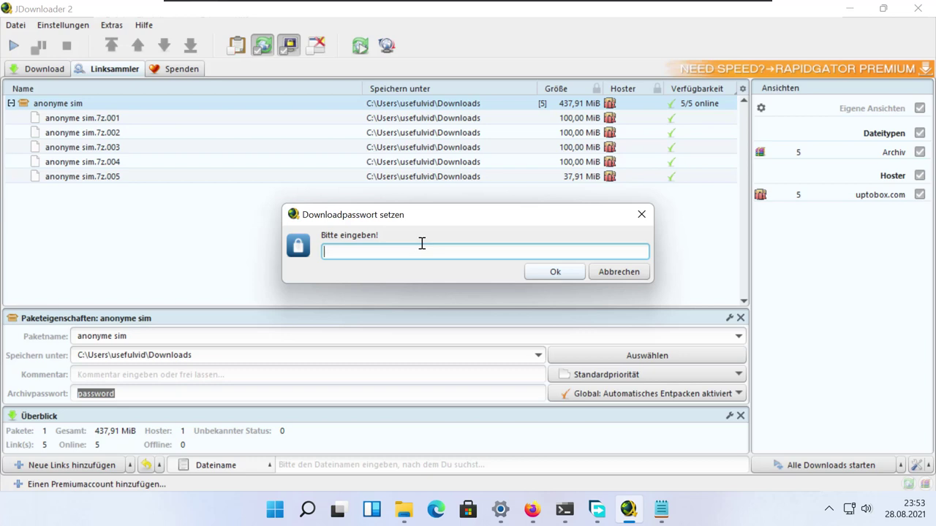
left_click(631, 278)
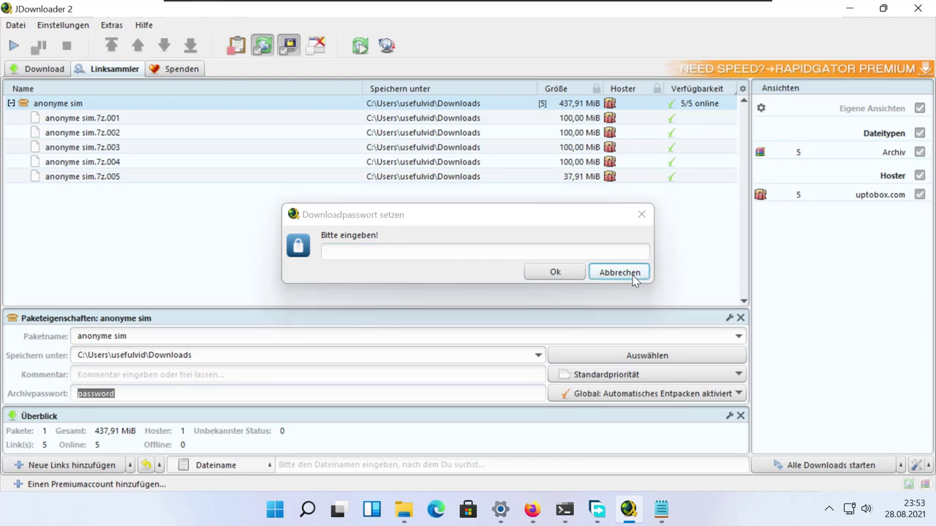
Step: Create anonyme sim.dlc via Mehr > DLC erstellen, save it in Downloads, and open that folder
right_click(115, 109)
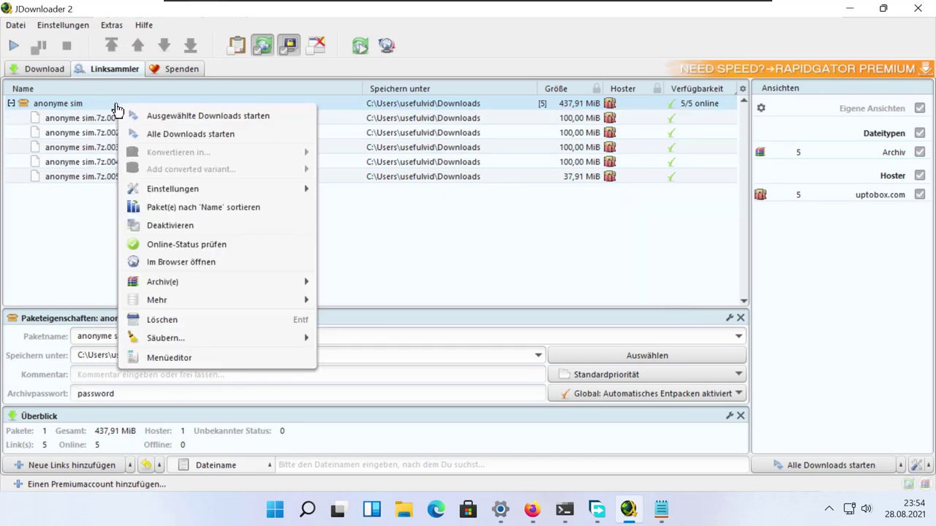
mouse_move(196, 299)
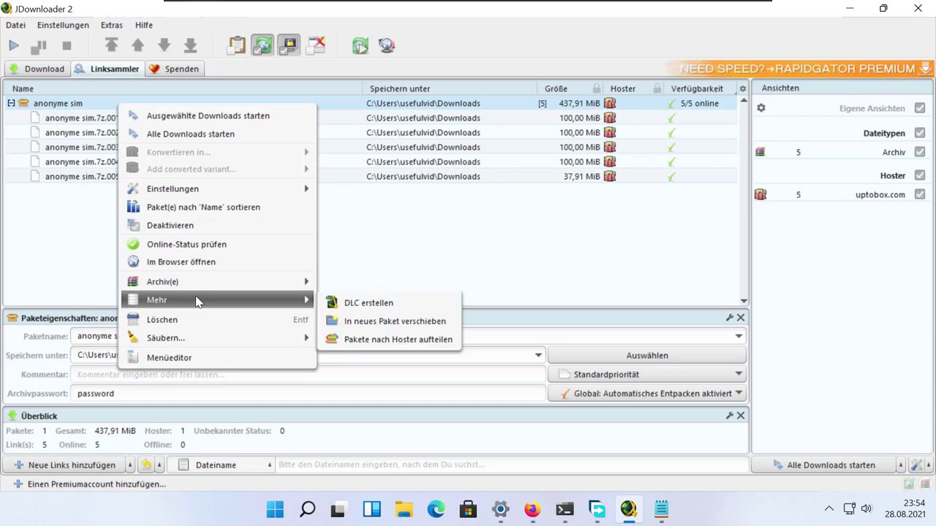
left_click(366, 305)
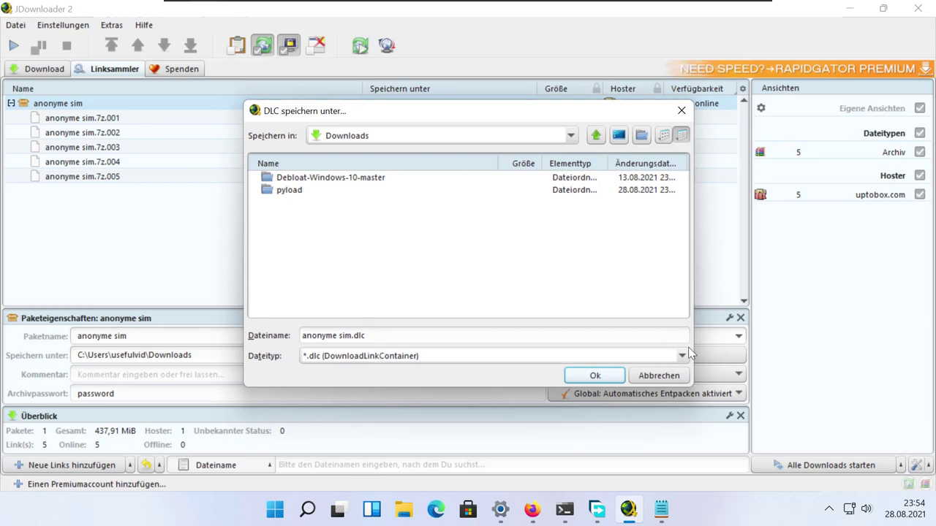
left_click(596, 375)
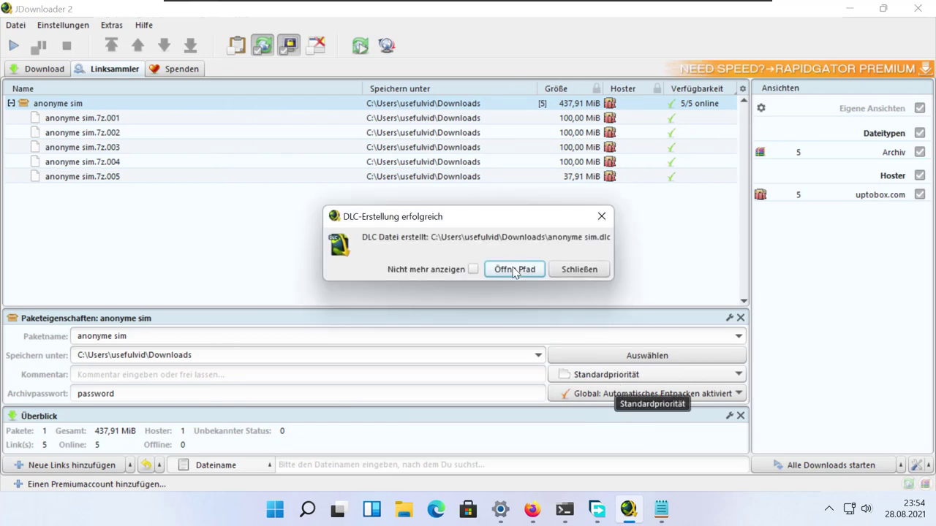
left_click(514, 269)
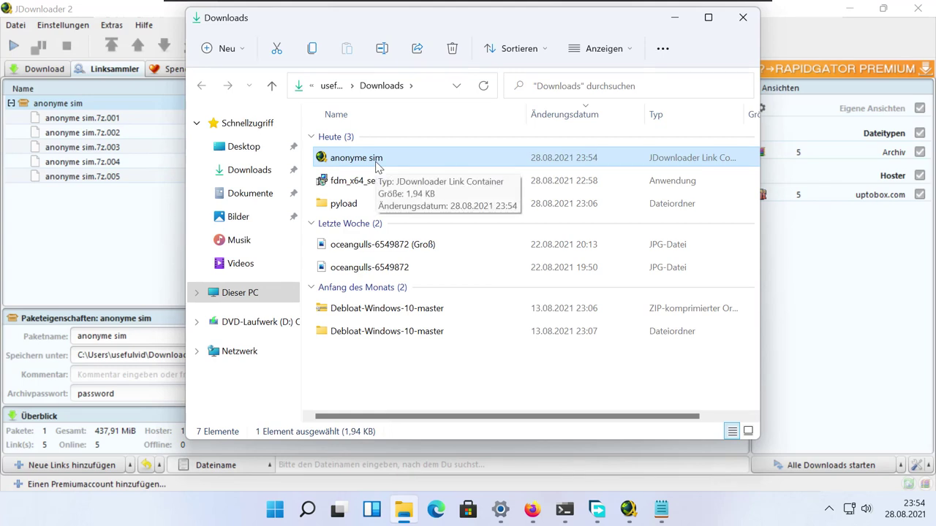
right_click(378, 166)
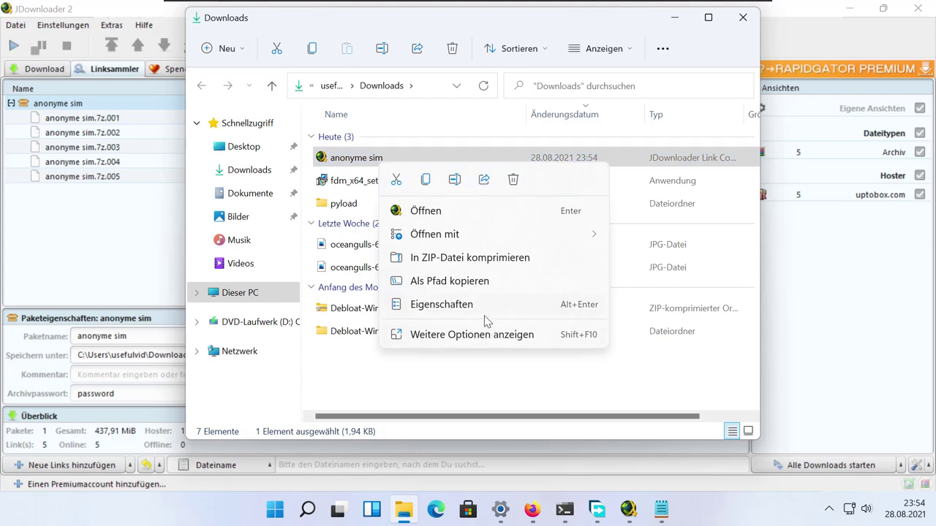
left_click(484, 313)
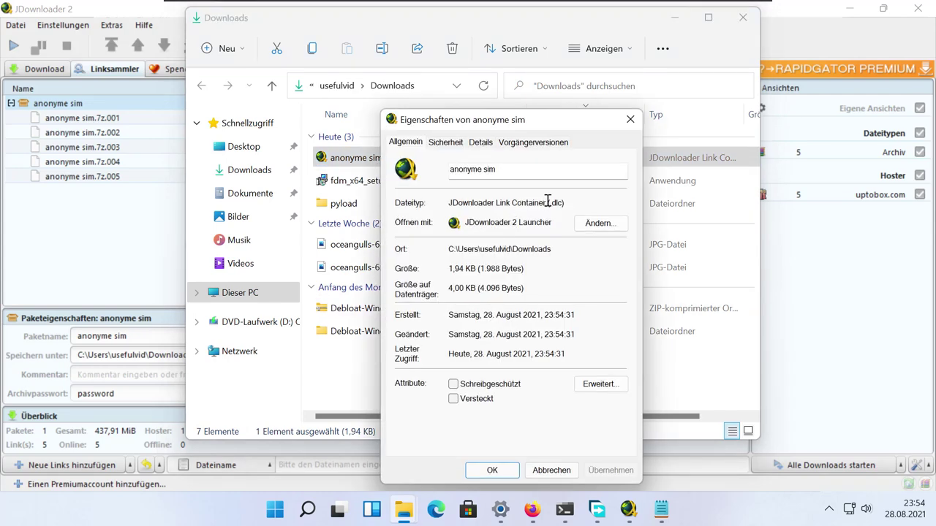
left_click_drag(547, 203, 566, 203)
left_click(551, 470)
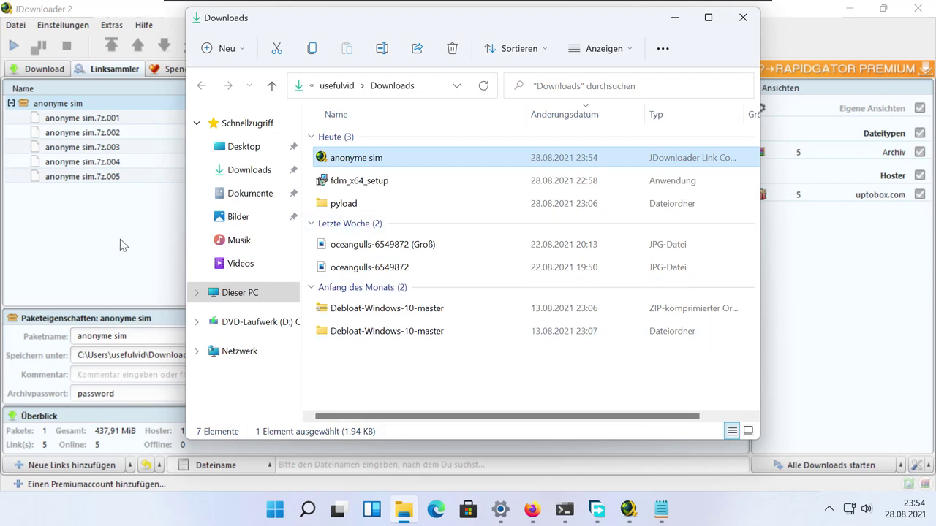
left_click(122, 245)
Step: Delete every link from the link grabber, confirming with Fortfahren
key("ctrl+a")
key("Delete")
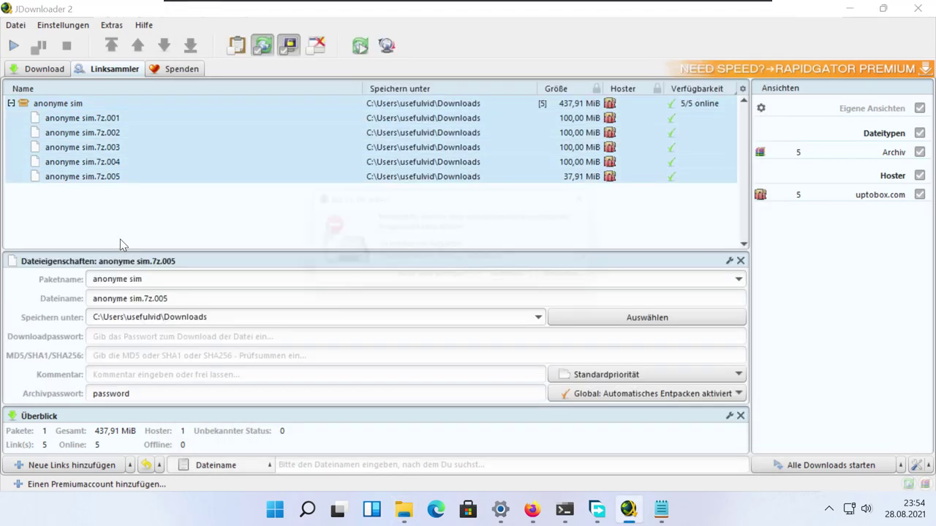
left_click(525, 289)
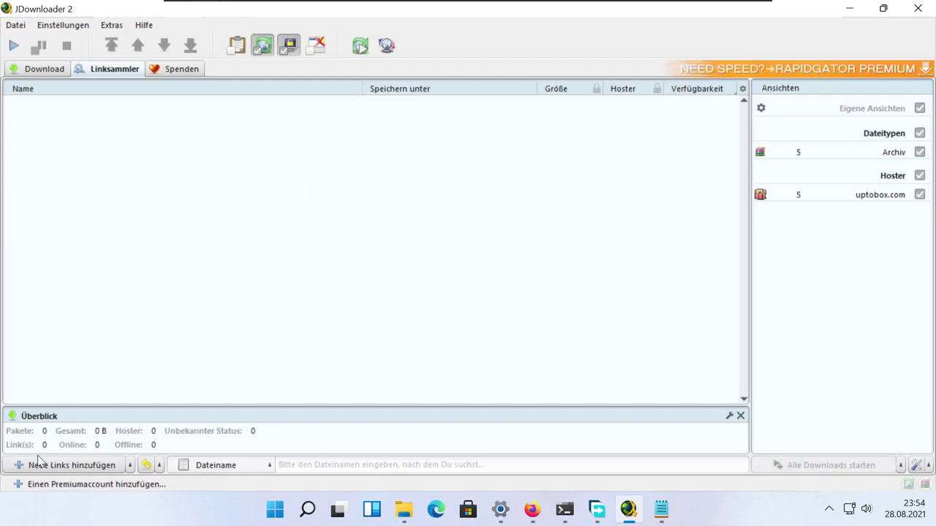
Step: Load the anonyme sim.dlc container through Linkcontainer laden
left_click(111, 472)
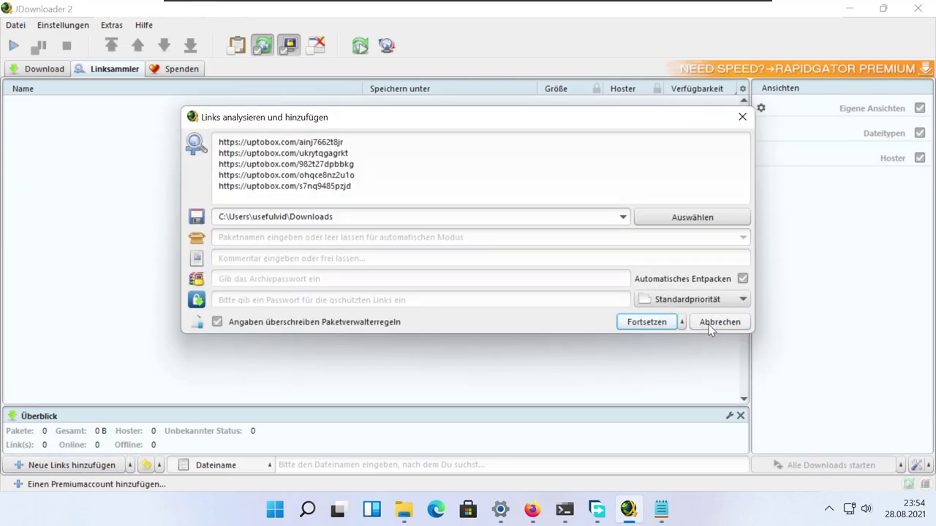
left_click(709, 324)
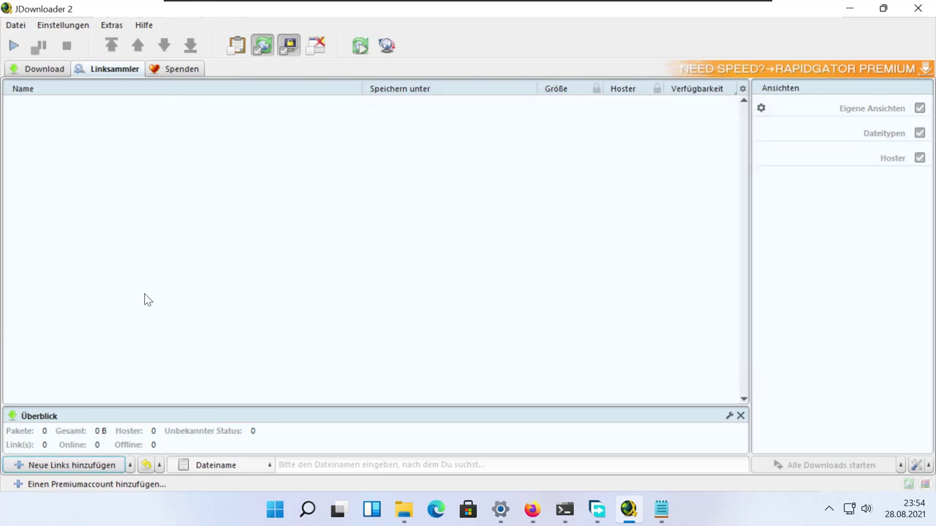
left_click(131, 465)
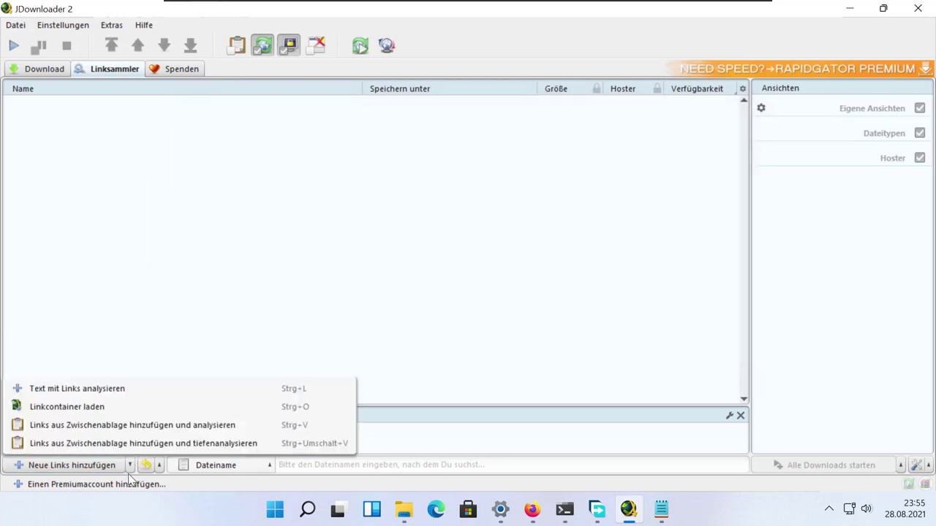
left_click(108, 407)
left_click(300, 203)
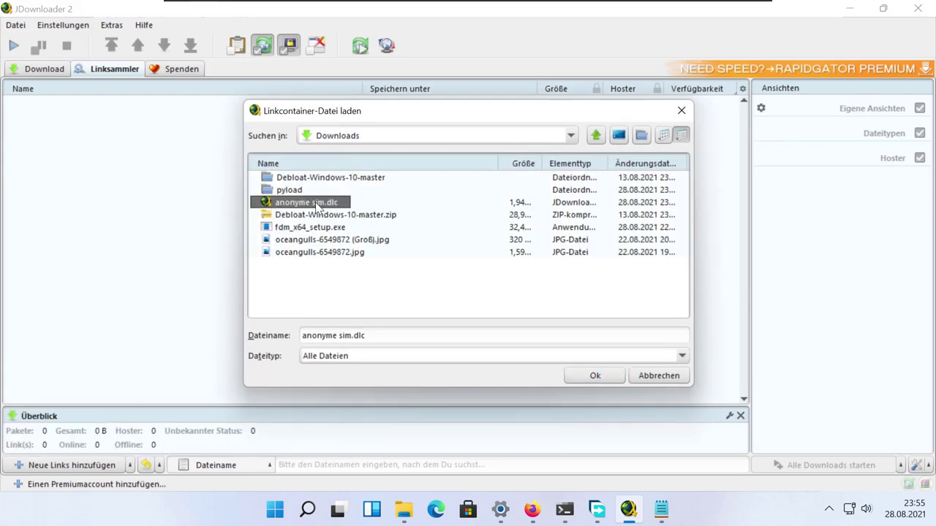
double_click(315, 205)
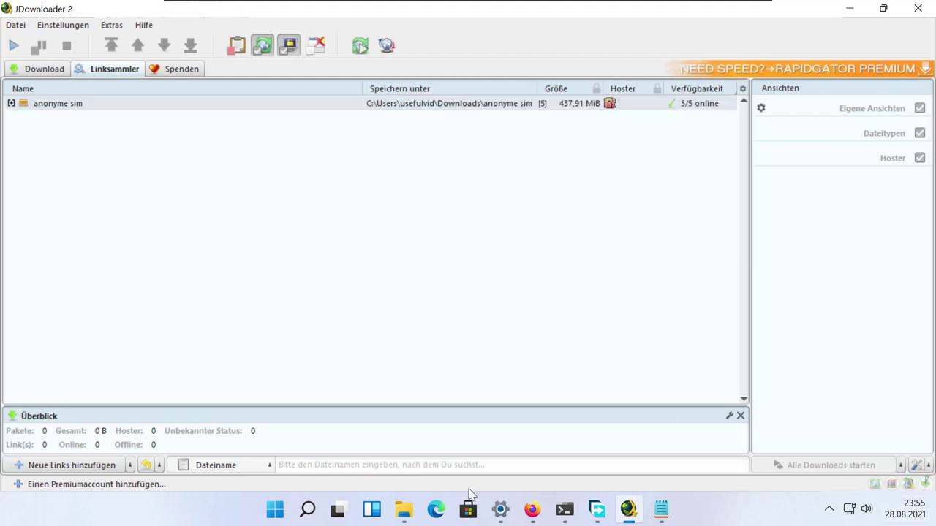
Step: Confirm the reloaded package kept its archive password, then send all links to downloads
left_click(16, 104)
left_click(12, 104)
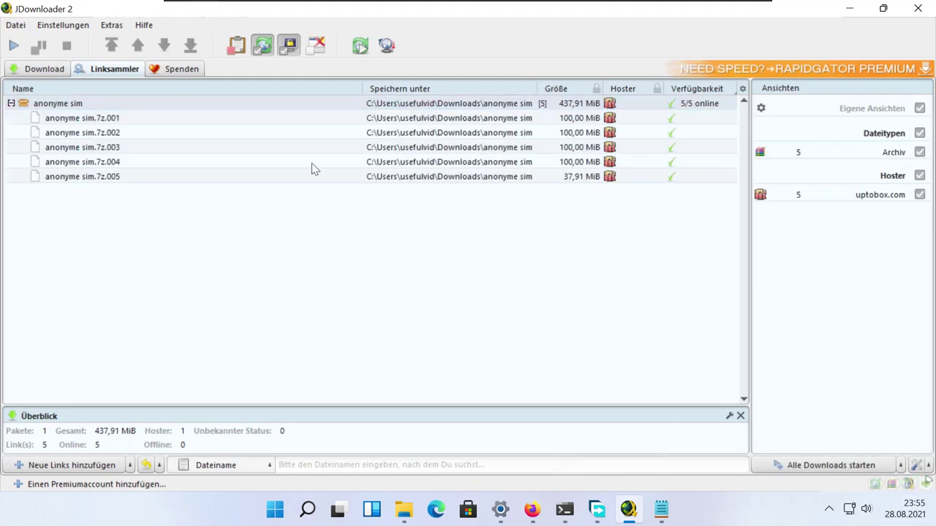
left_click(51, 103)
left_click(144, 398)
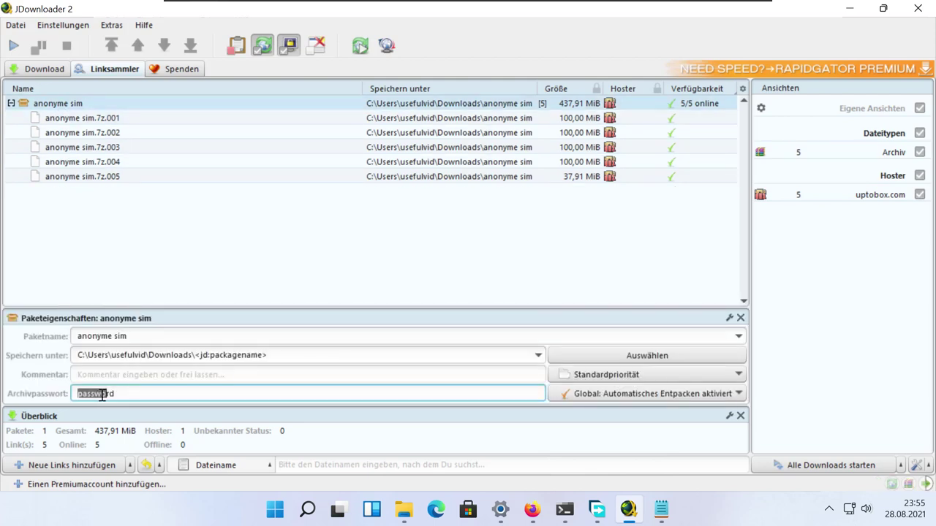
key("Home")
left_click(882, 468)
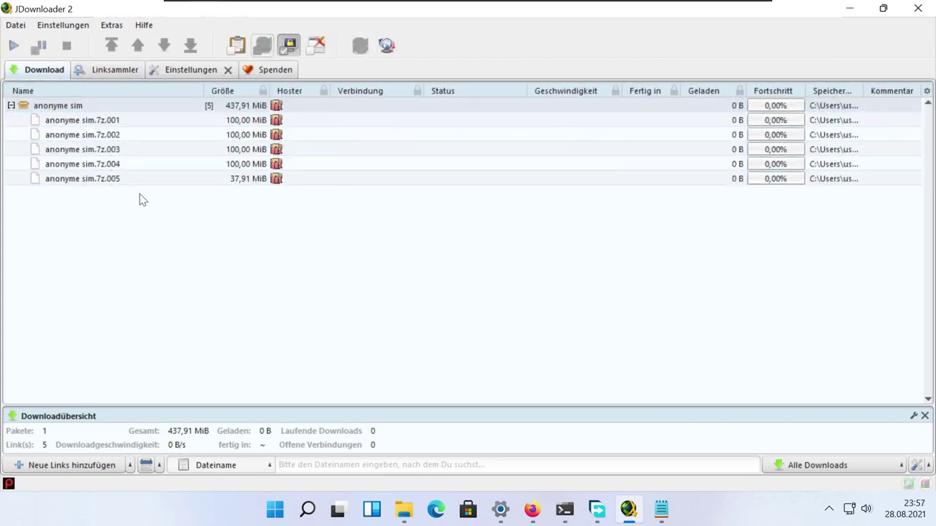
Step: Start downloading the five anonyme sim parts and wait for the archive password prompt
mouse_move(12, 492)
left_click(14, 46)
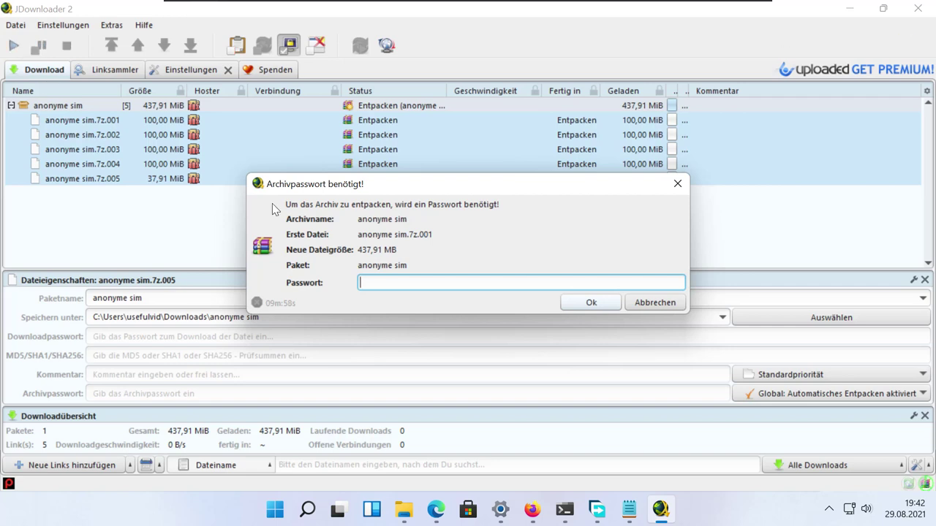
Step: Enter the archive password to extract, then widen the Status column to see Entpacken OK
type("password")
key("Return")
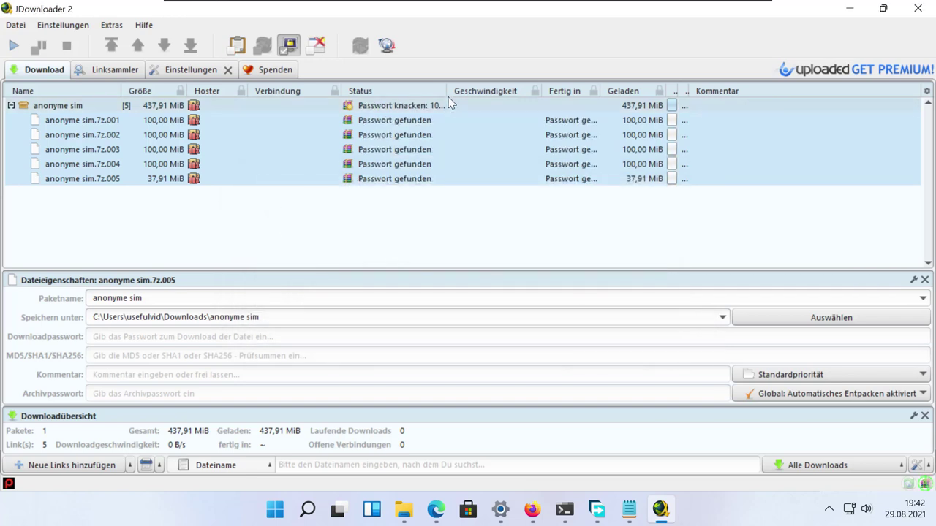
left_click_drag(445, 95, 533, 171)
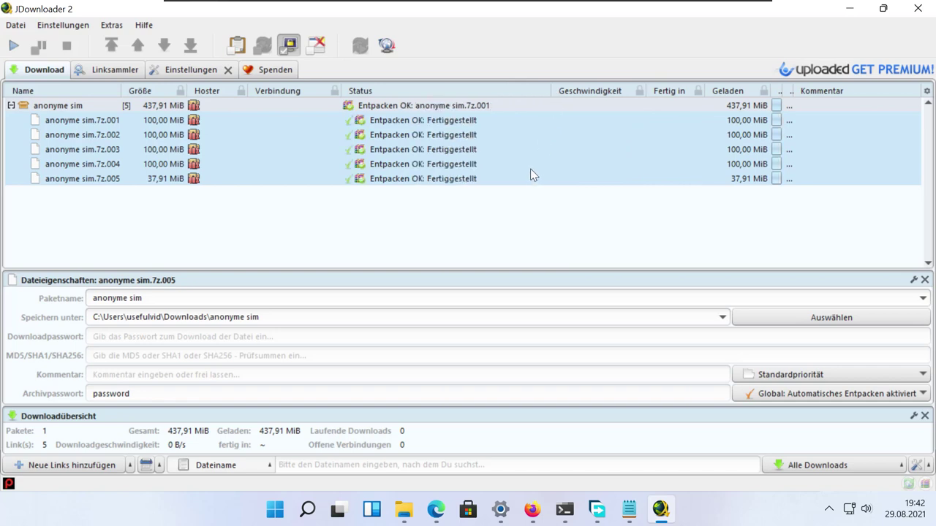
right_click(456, 143)
Step: Open the target folder, select the extracted anonyme sim video, then return to the package in JDownloader
left_click(517, 193)
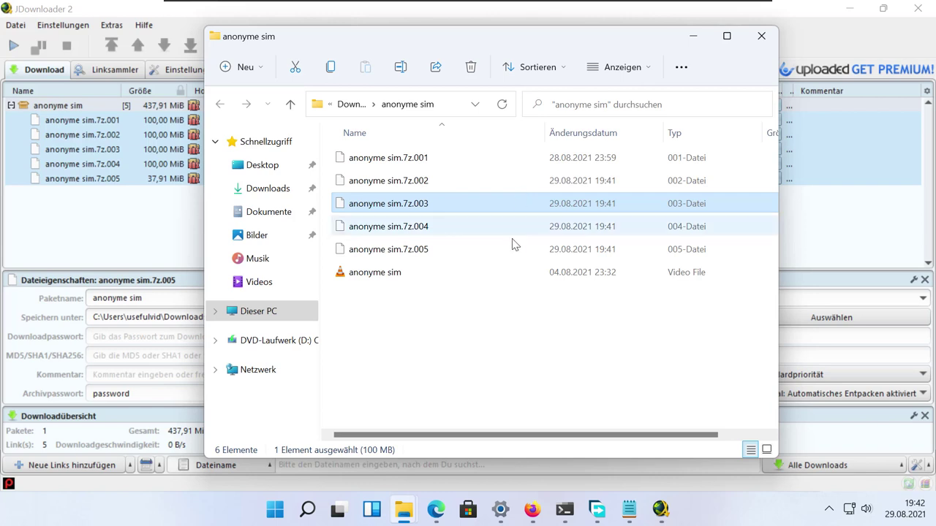
left_click(487, 296)
left_click(403, 276)
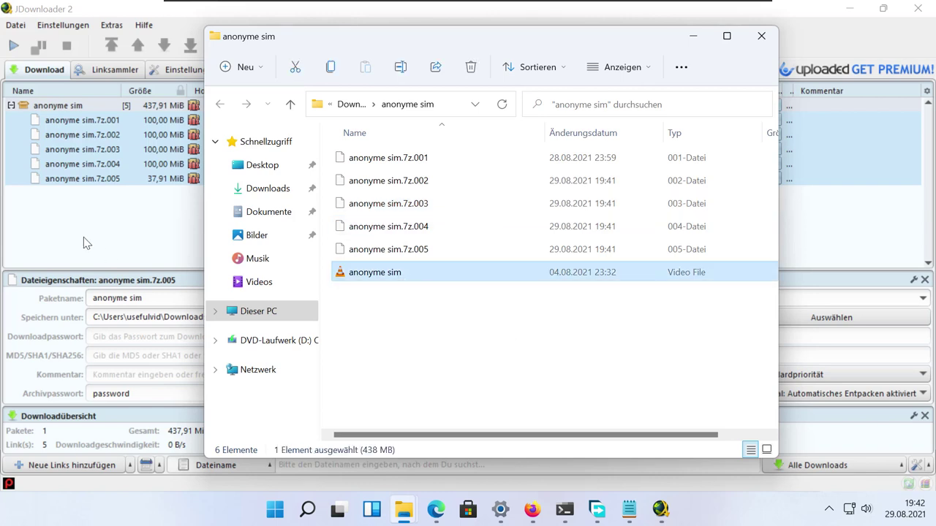
left_click(78, 196)
left_click(87, 106)
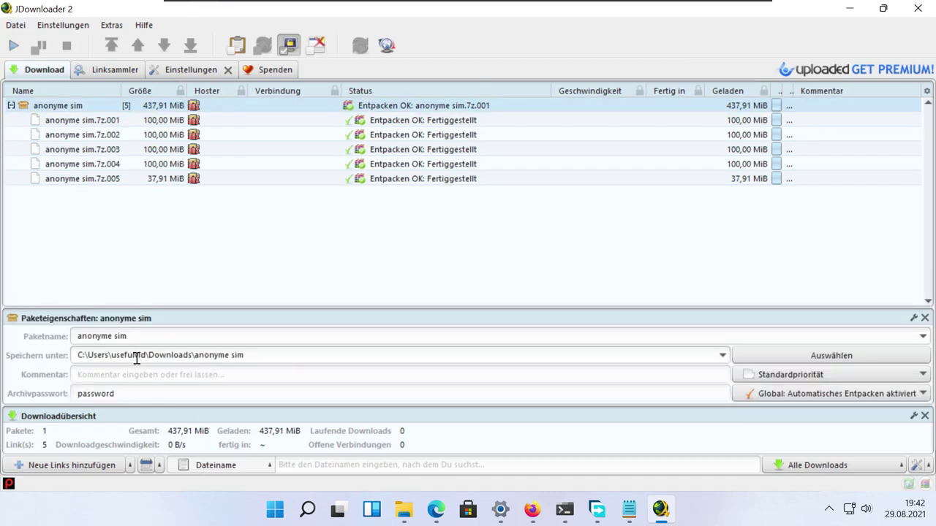
Step: Check the archive password, close Paketeigenschaften, confirm Linksammler is empty, then return to the Download list
left_click(119, 392)
left_click(120, 392)
left_click(231, 275)
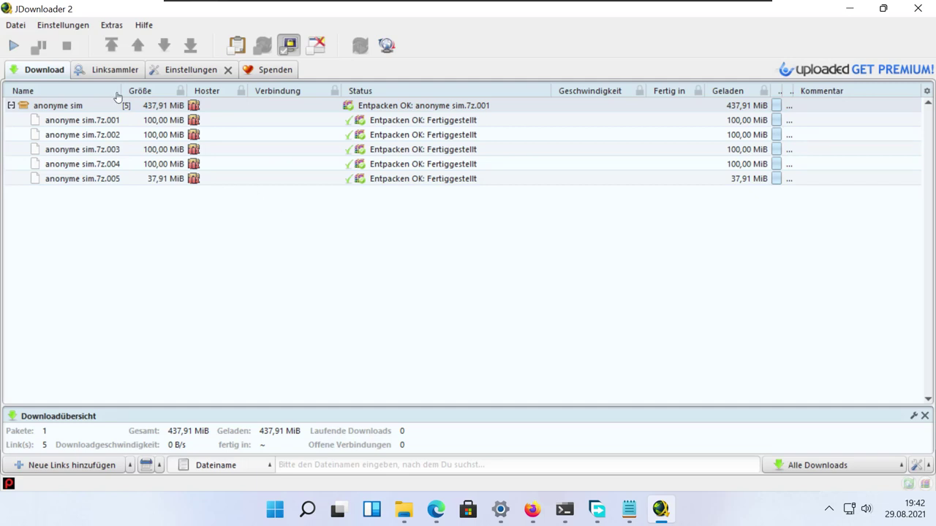
left_click(111, 70)
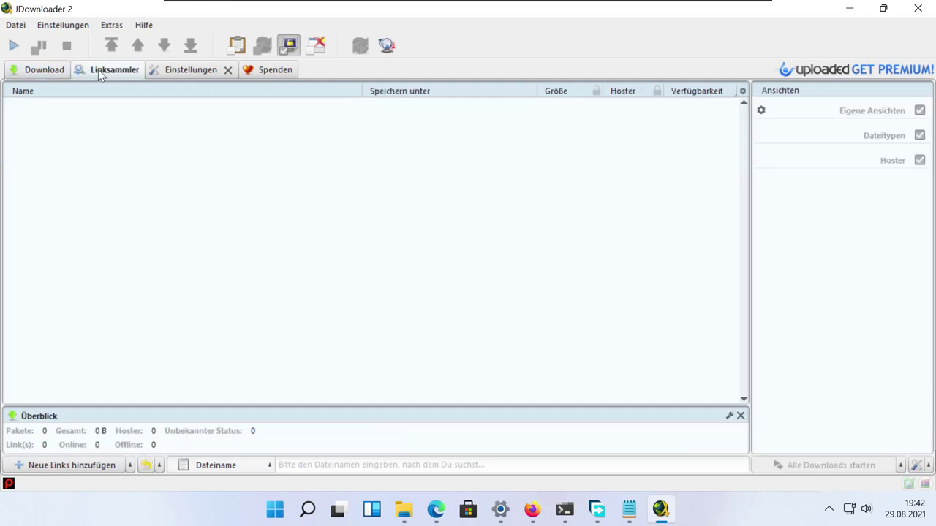
left_click(44, 70)
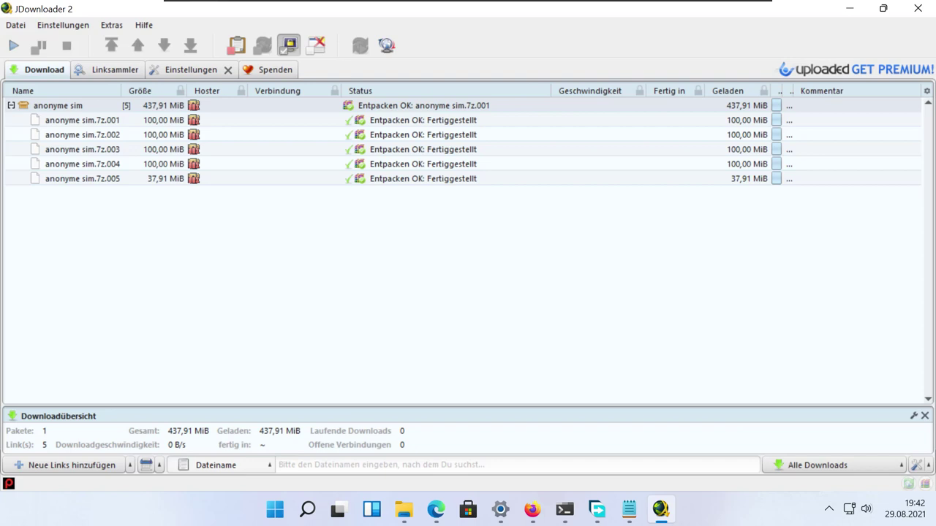